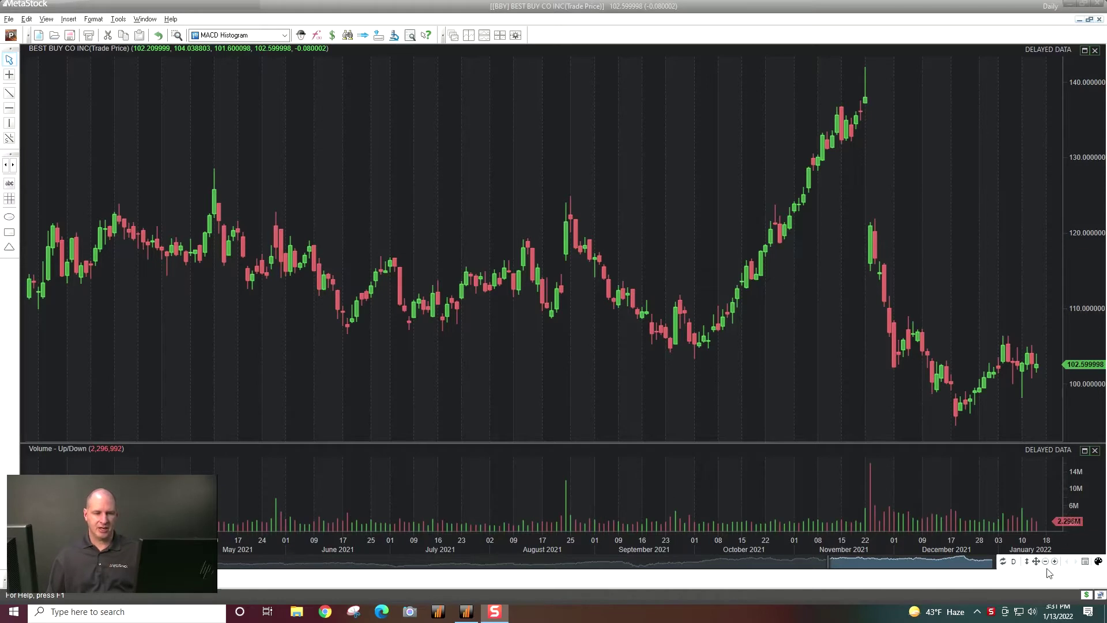
Open the Best Buy price plot's Properties dialog and move it up and to the right
{"action": "mouse_move", "coordinate": [991, 531]}
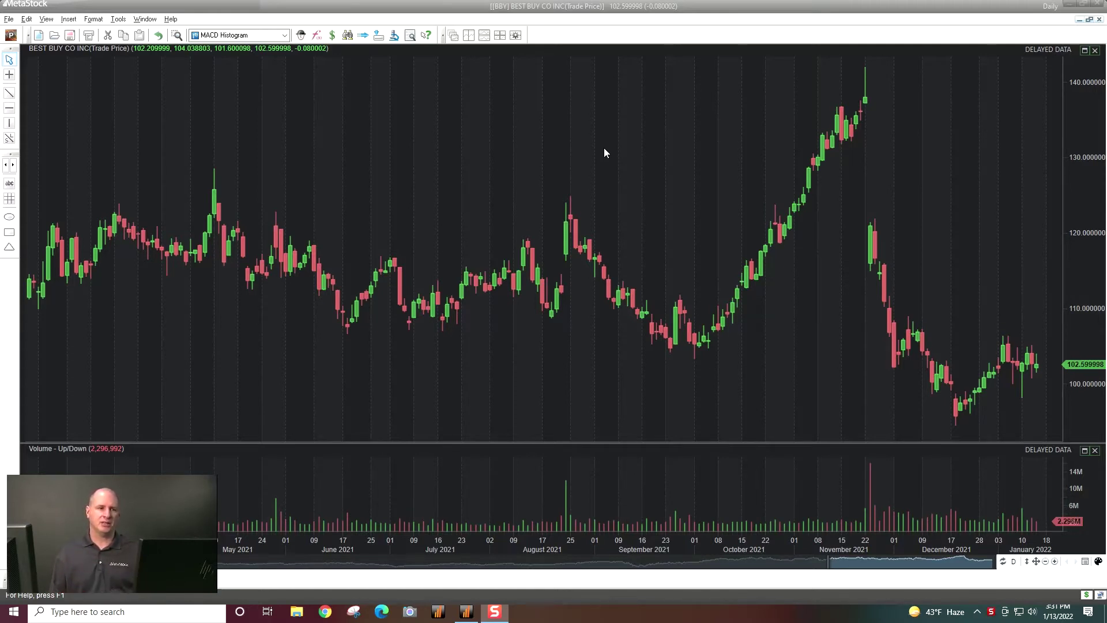
{"action": "mouse_move", "coordinate": [229, 226]}
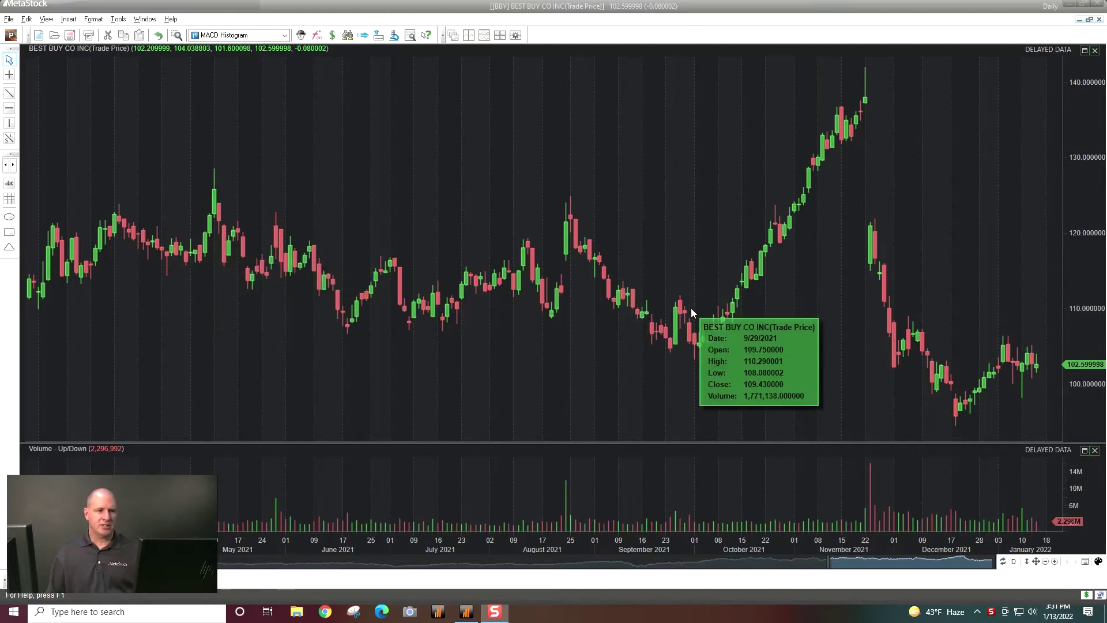
{"action": "double_click", "coordinate": [797, 208]}
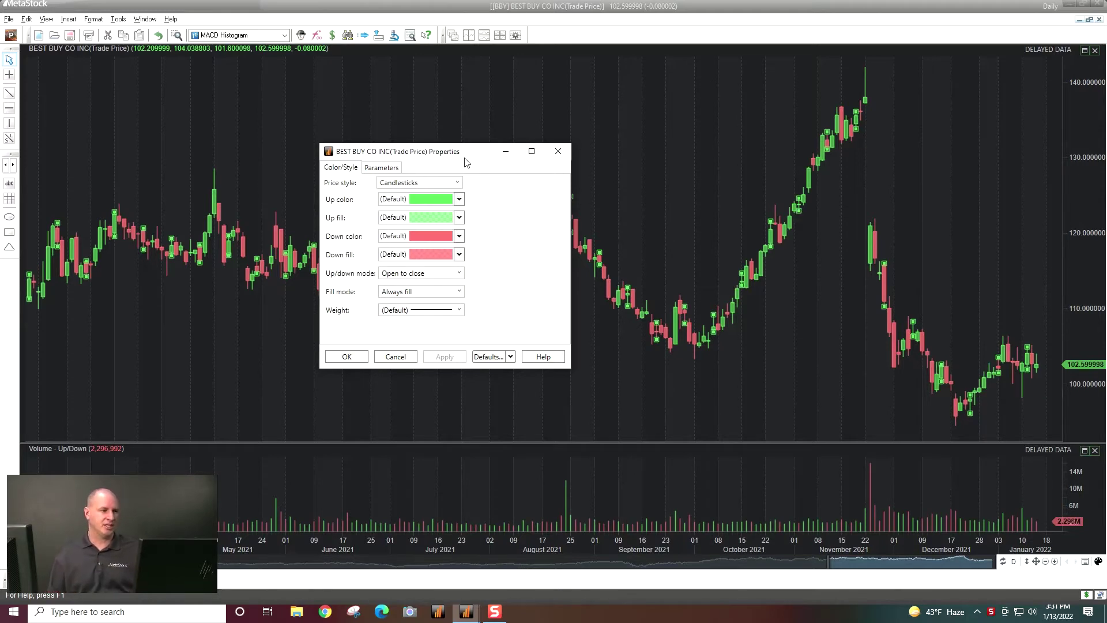
{"action": "left_click_drag", "start_coordinate": [460, 156], "coordinate": [493, 139]}
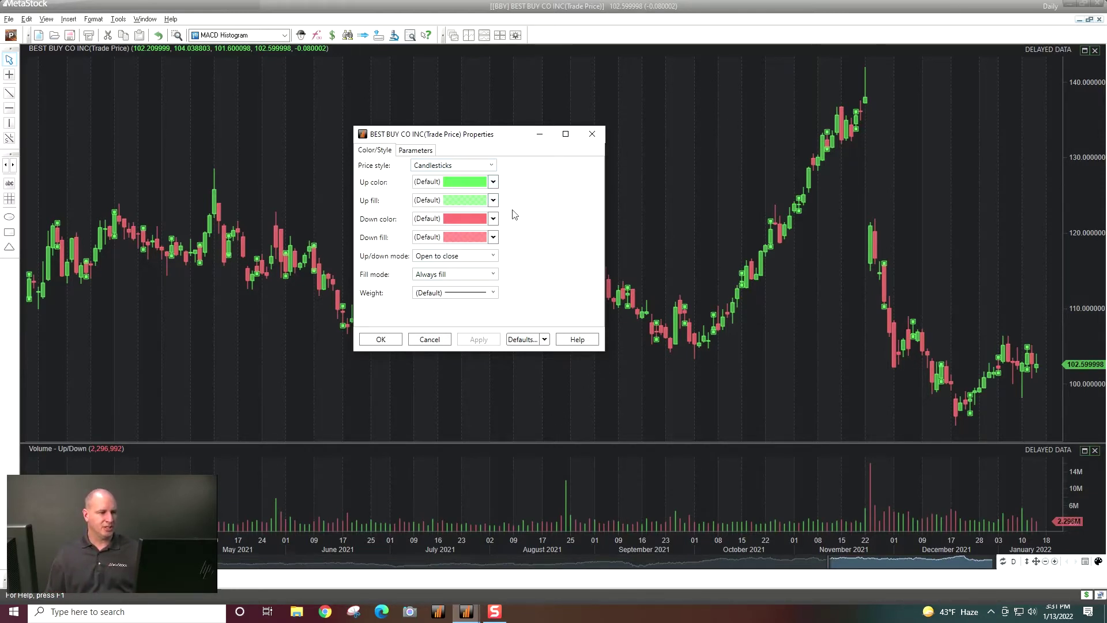
Try the fill mode that fills only candles closing below their open, and apply it
{"action": "left_click", "coordinate": [467, 261]}
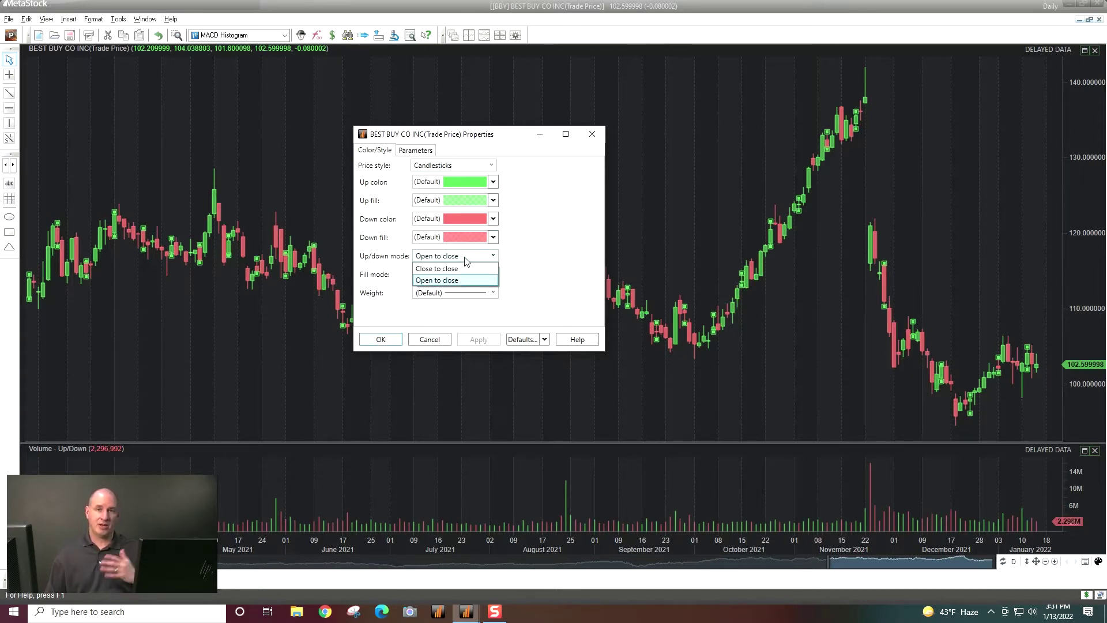
{"action": "left_click", "coordinate": [613, 276]}
{"action": "left_click", "coordinate": [492, 275]}
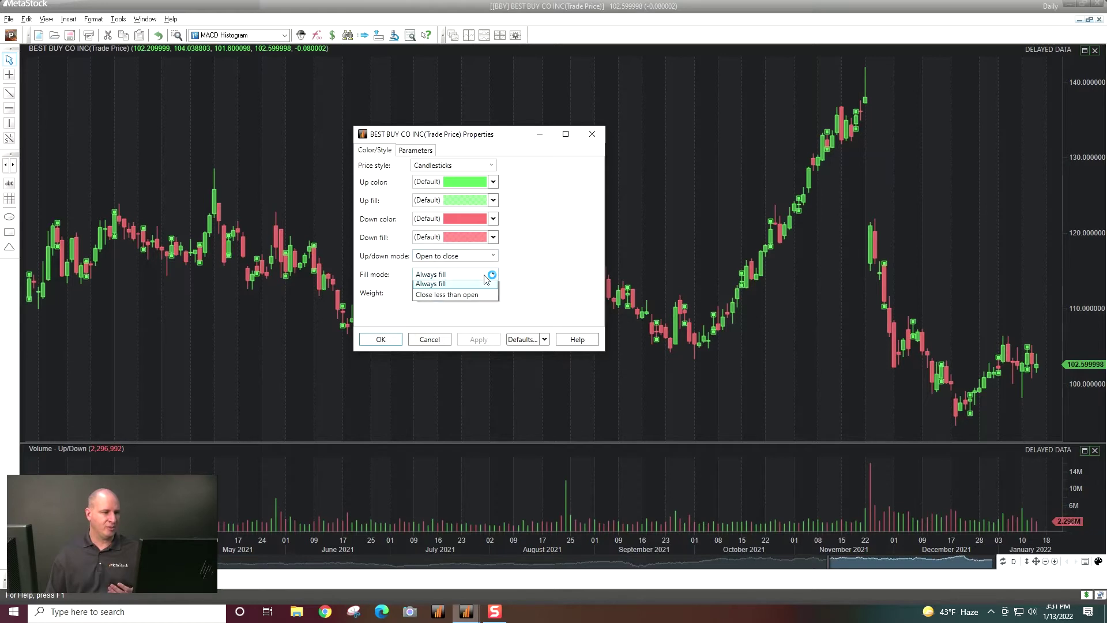
{"action": "left_click", "coordinate": [483, 300]}
{"action": "left_click", "coordinate": [478, 341]}
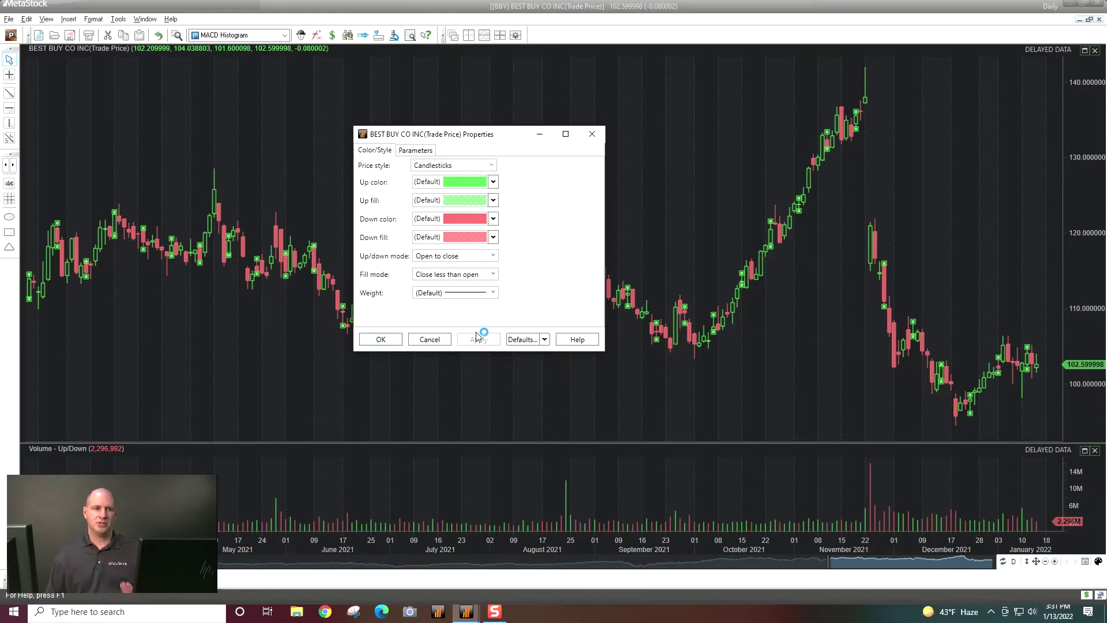
Restore the fill mode to Always fill and apply it to the chart
{"action": "left_click", "coordinate": [479, 275]}
{"action": "left_click", "coordinate": [470, 287]}
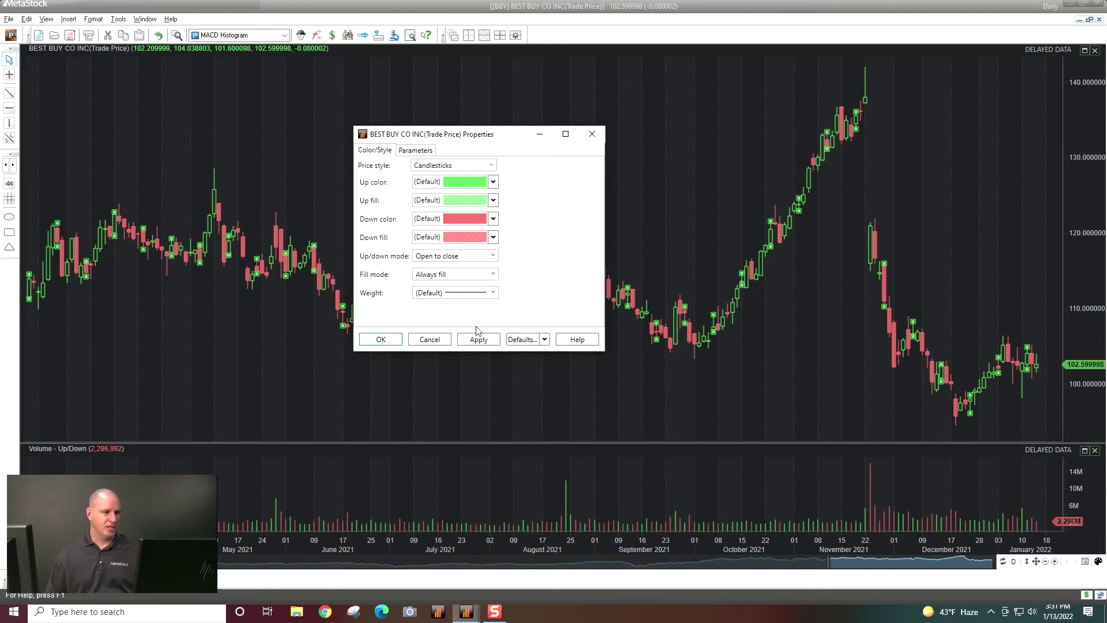
{"action": "left_click", "coordinate": [478, 340]}
{"action": "left_click", "coordinate": [469, 169]}
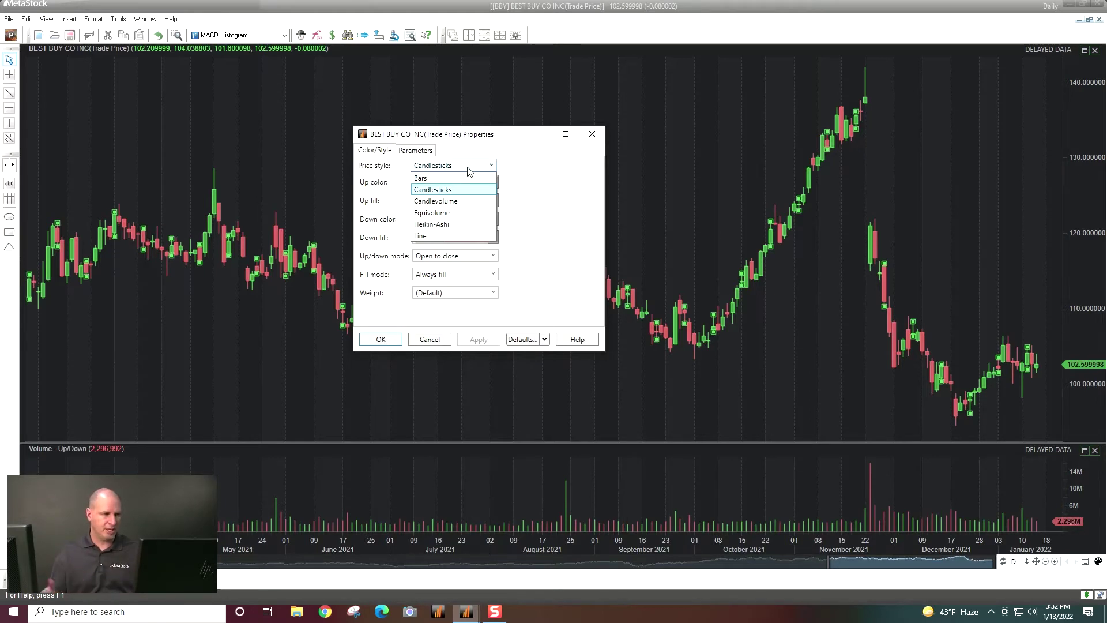
Preview the price plot as OHLC Bars, then as Heikin-Ashi candles
{"action": "left_click", "coordinate": [465, 179]}
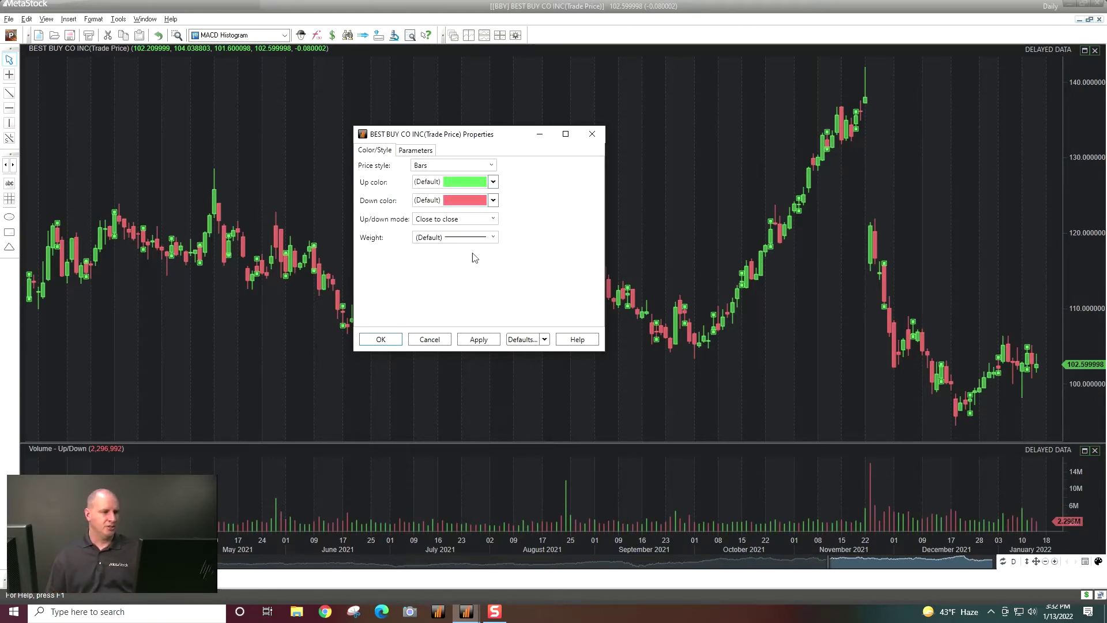
{"action": "left_click", "coordinate": [479, 339]}
{"action": "left_click", "coordinate": [461, 166]}
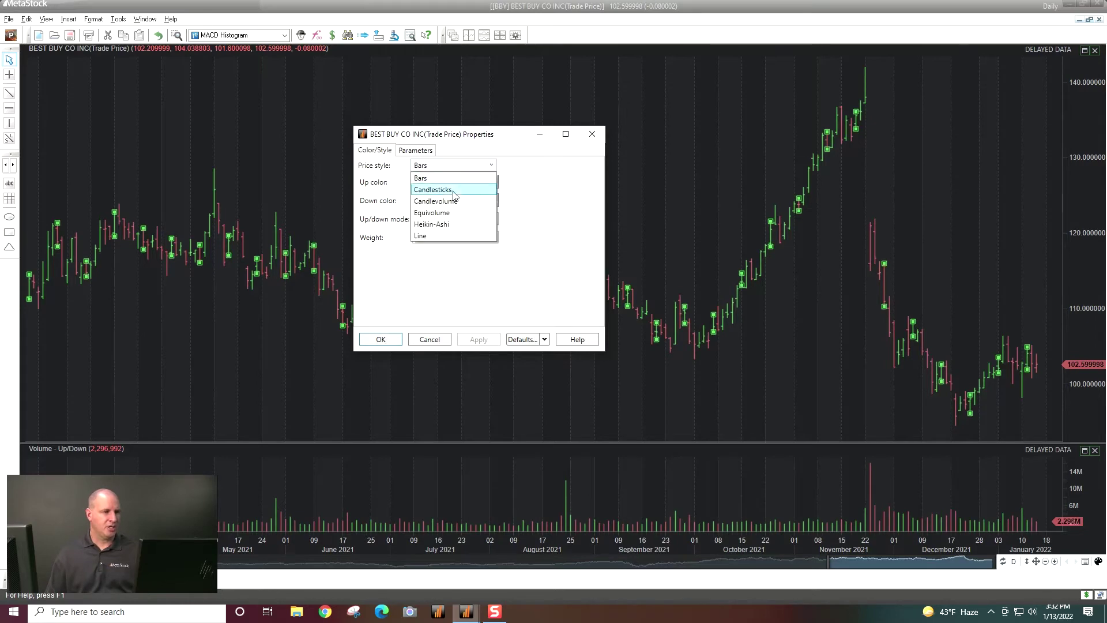
{"action": "left_click", "coordinate": [456, 223]}
{"action": "left_click", "coordinate": [476, 340]}
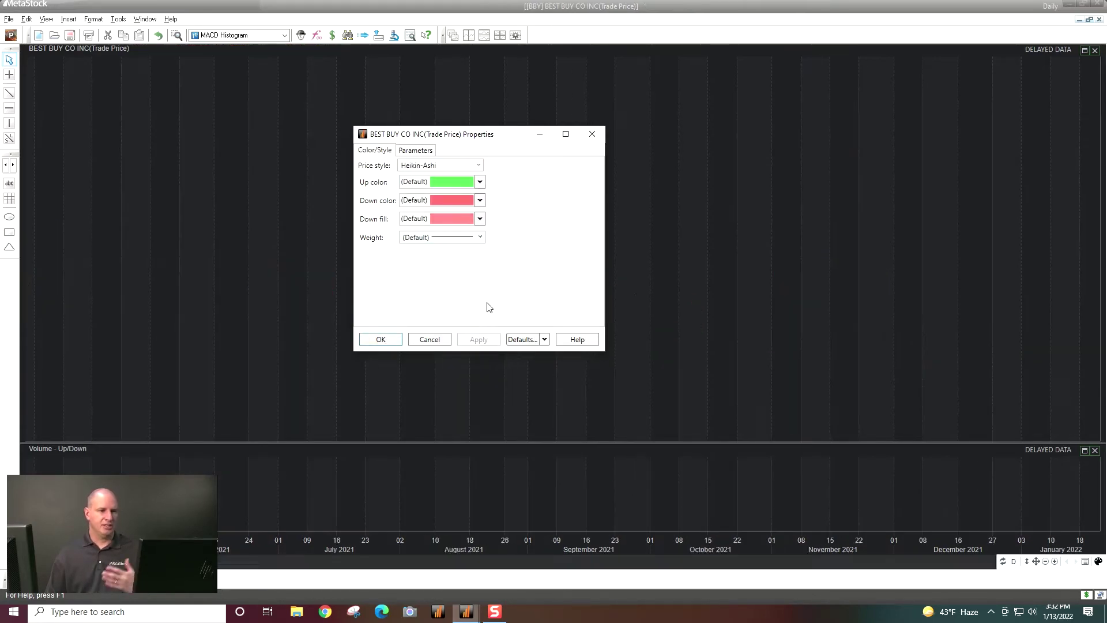
Preview the price plot as a Line with the Stepped Filled Line style
{"action": "left_click", "coordinate": [441, 168]}
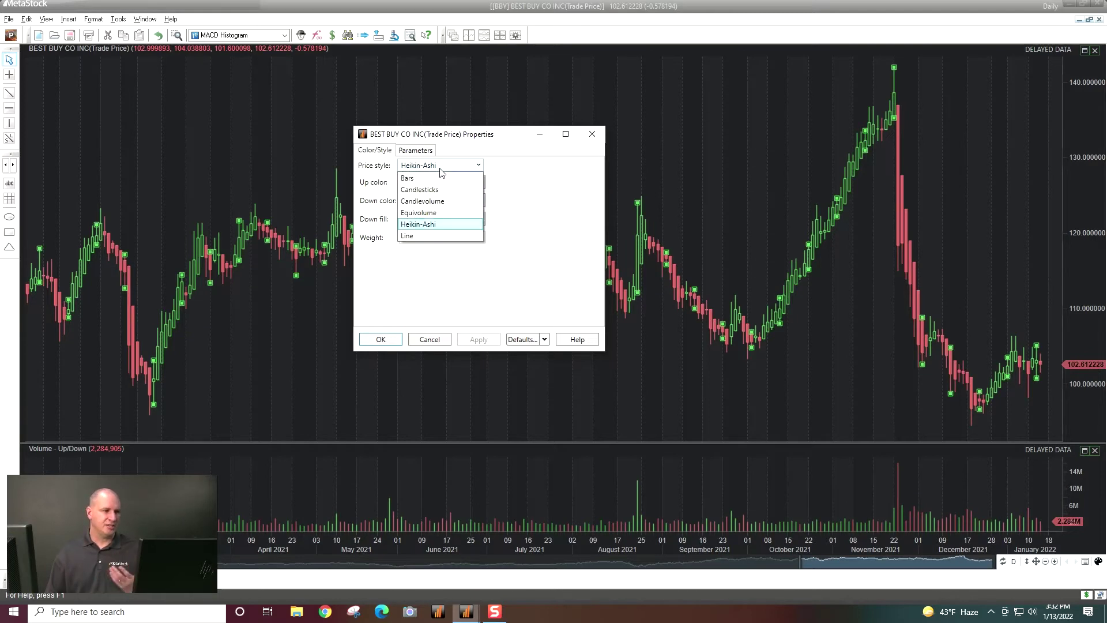
{"action": "left_click", "coordinate": [424, 236]}
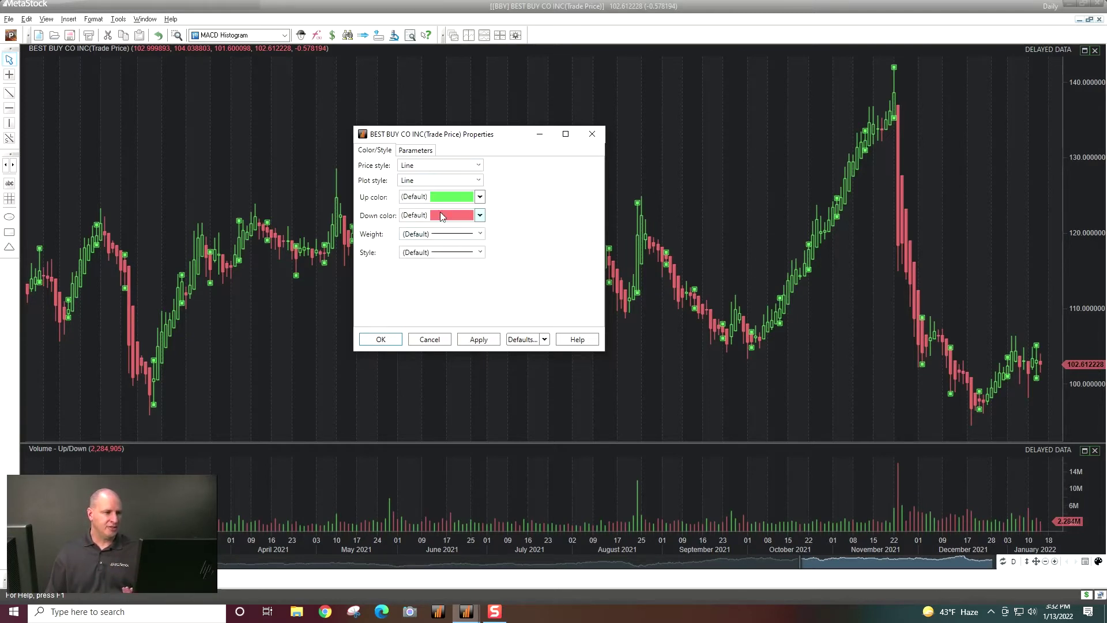
{"action": "left_click", "coordinate": [456, 181]}
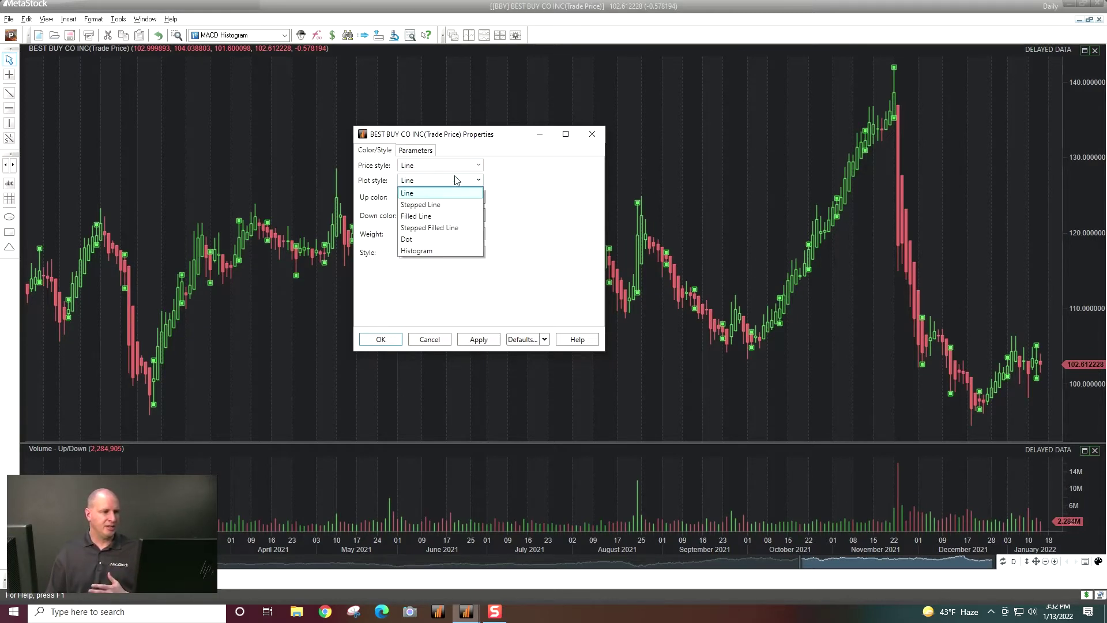
{"action": "left_click", "coordinate": [443, 230]}
{"action": "left_click", "coordinate": [469, 340]}
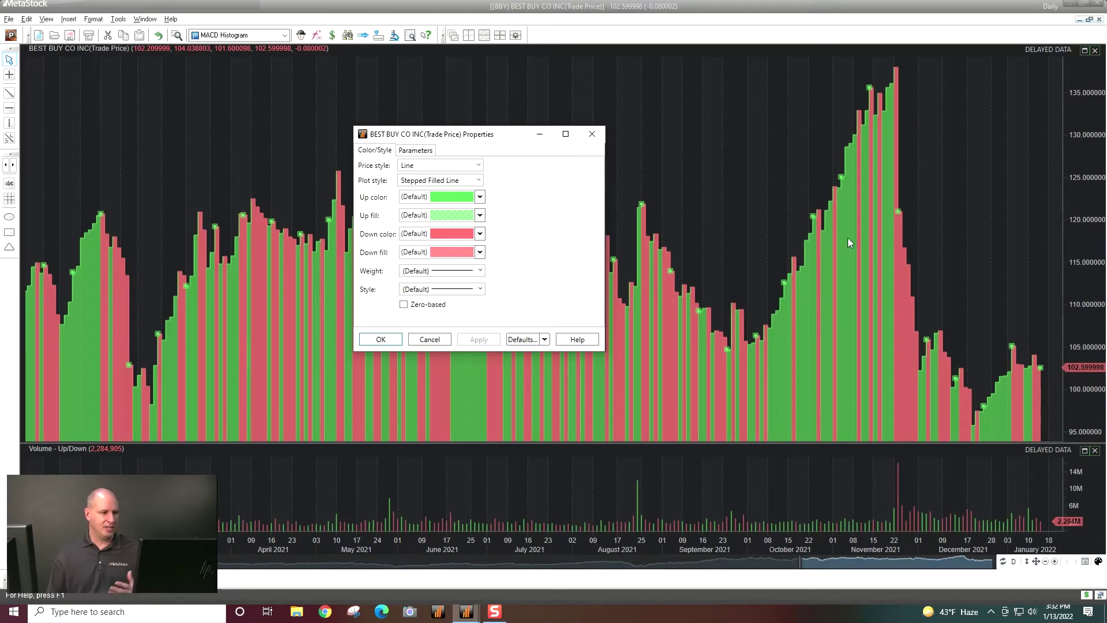
Switch the price style back to Heikin-Ashi, apply it, and confirm with OK
{"action": "left_click", "coordinate": [437, 167]}
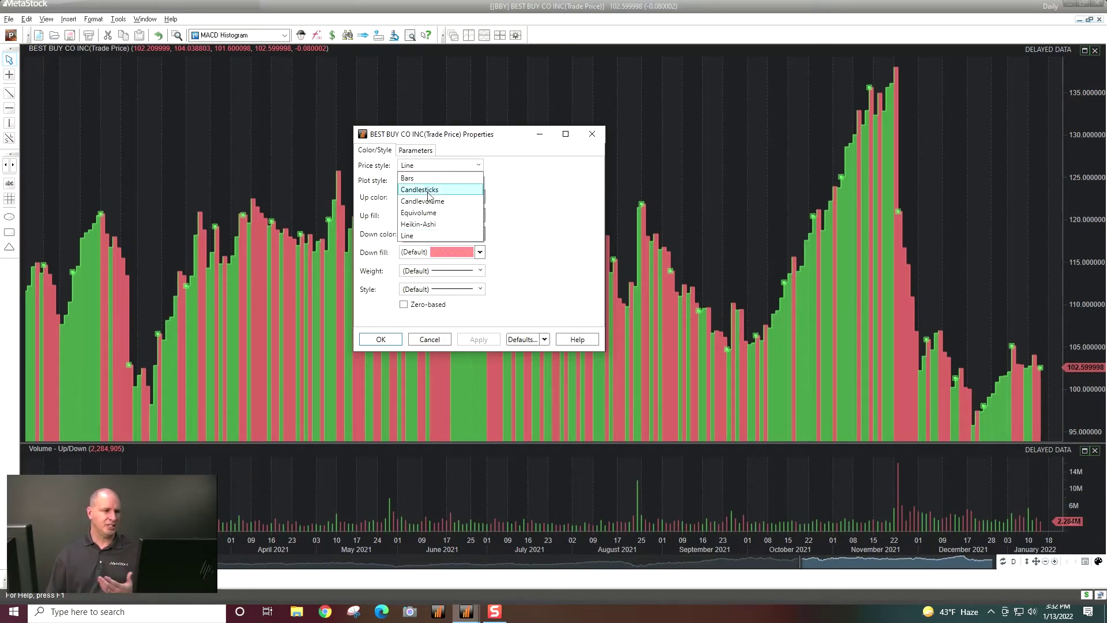
{"action": "left_click", "coordinate": [424, 225]}
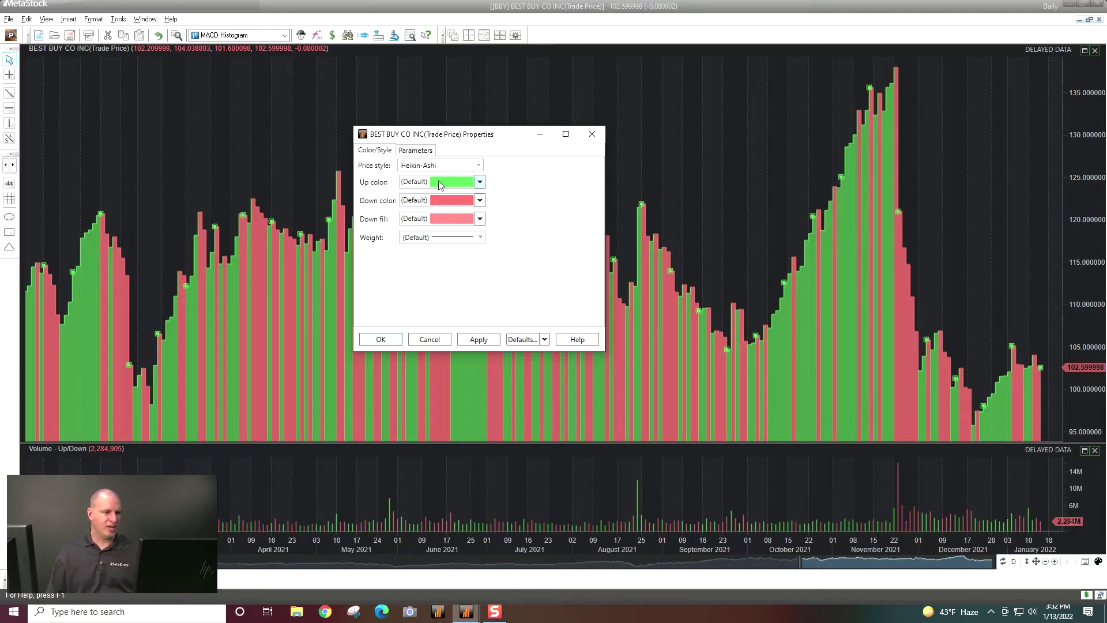
{"action": "left_click", "coordinate": [480, 341]}
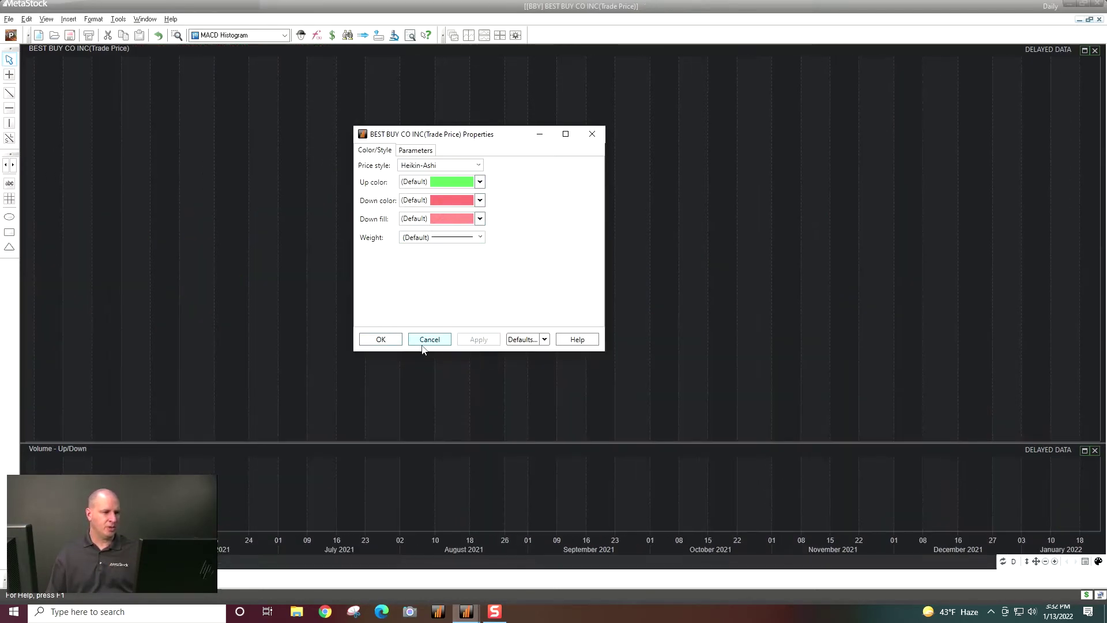
{"action": "left_click", "coordinate": [380, 341]}
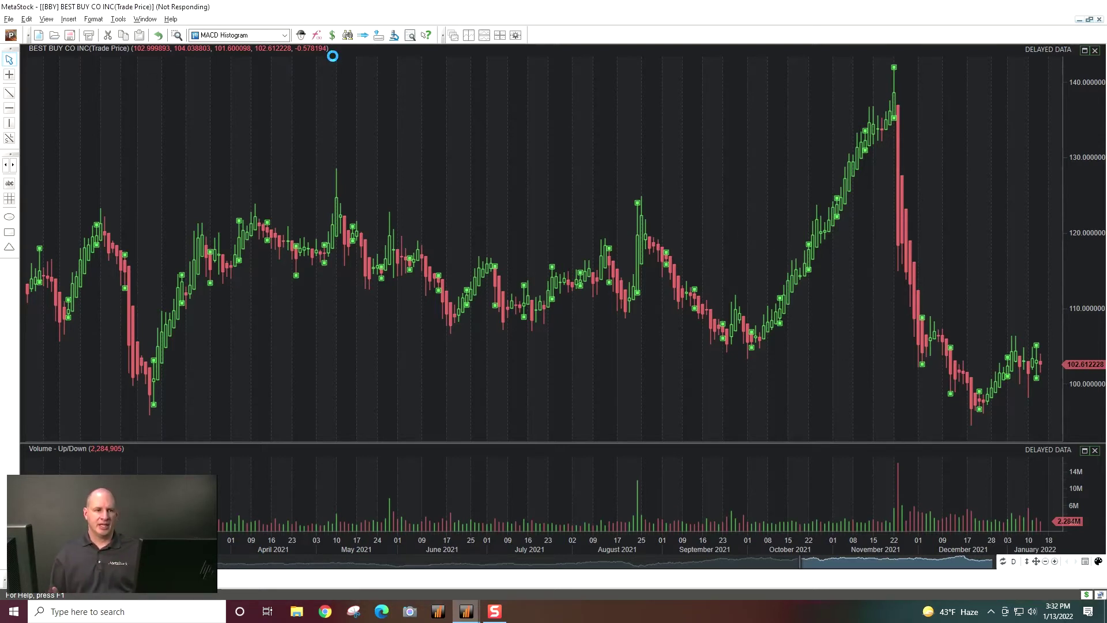
Drag MACD from the indicator QuickList onto the price plot, bringing up its 9-period exponential settings
{"action": "left_click", "coordinate": [282, 36]}
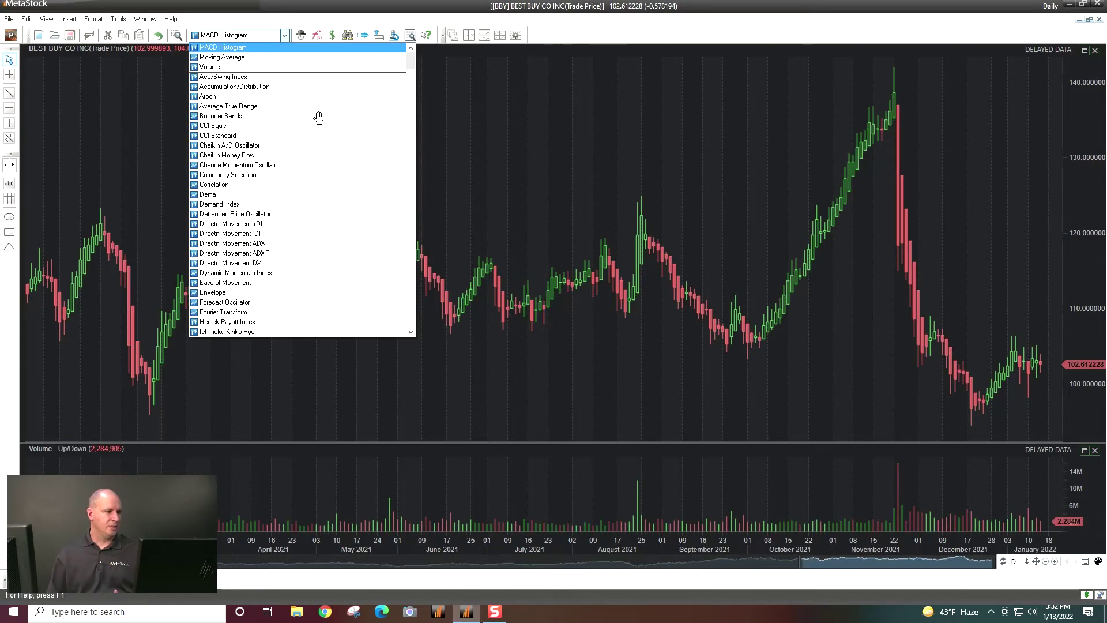
{"action": "scroll", "coordinate": [268, 145], "scroll_direction": "down", "scroll_amount": 6}
{"action": "scroll", "coordinate": [280, 186], "scroll_direction": "down", "scroll_amount": 3}
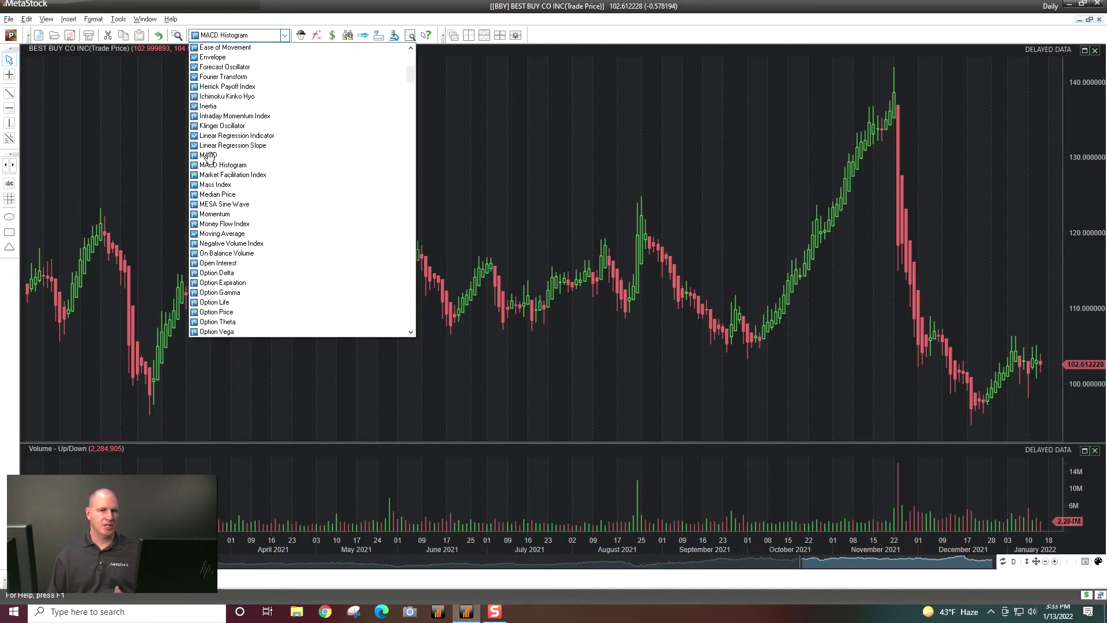
{"action": "left_click", "coordinate": [209, 156]}
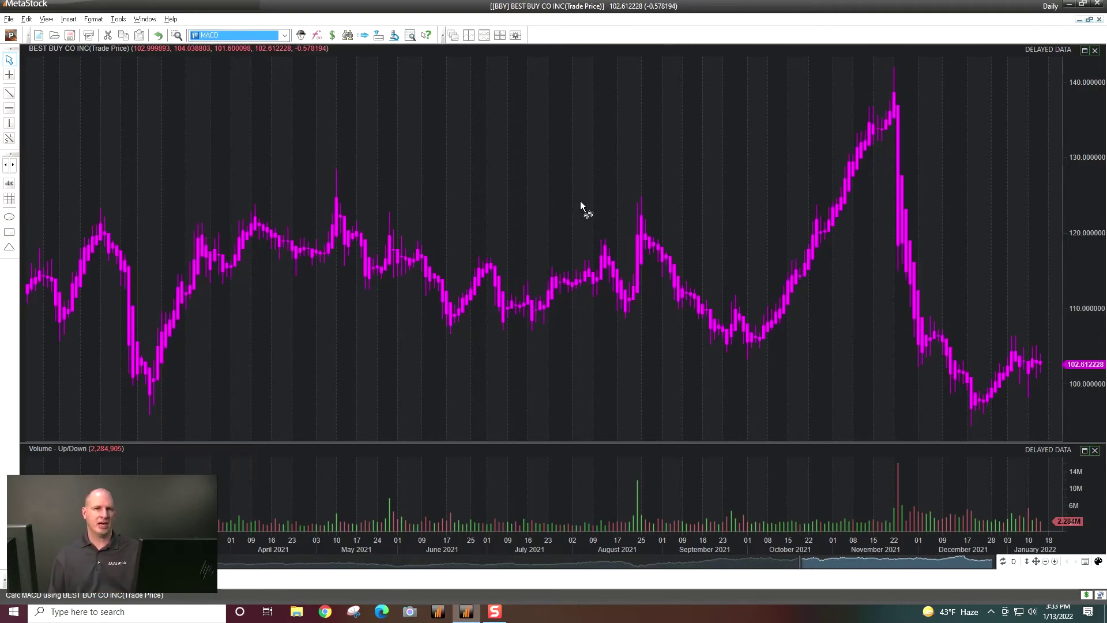
{"action": "left_click", "coordinate": [639, 524]}
{"action": "left_click_drag", "start_coordinate": [638, 518], "coordinate": [541, 120]}
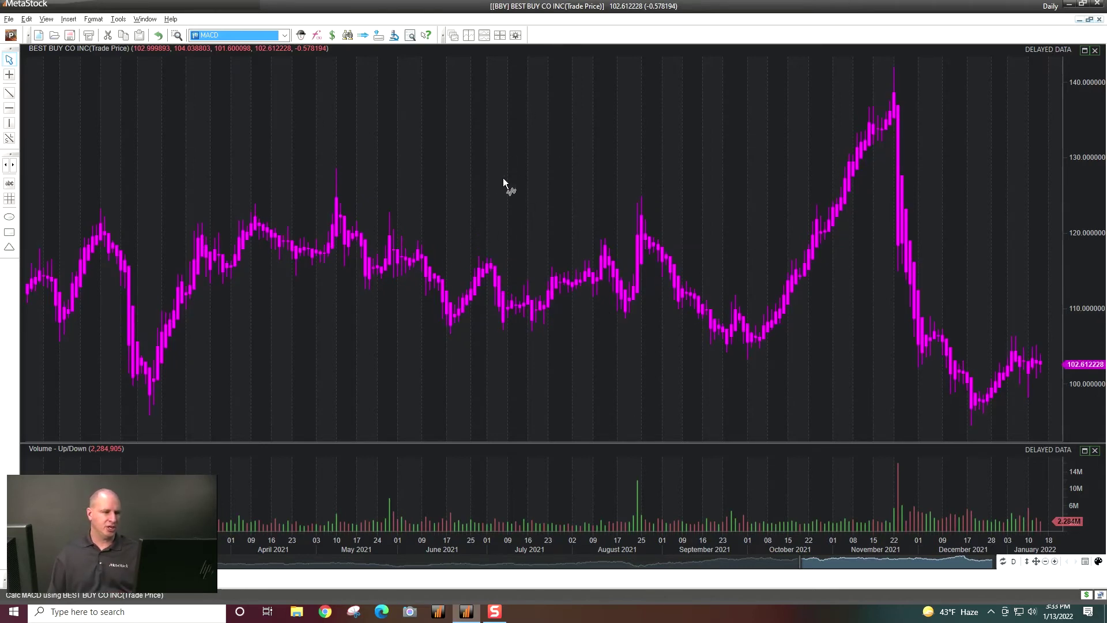
{"action": "left_click_drag", "start_coordinate": [503, 178], "coordinate": [503, 179]}
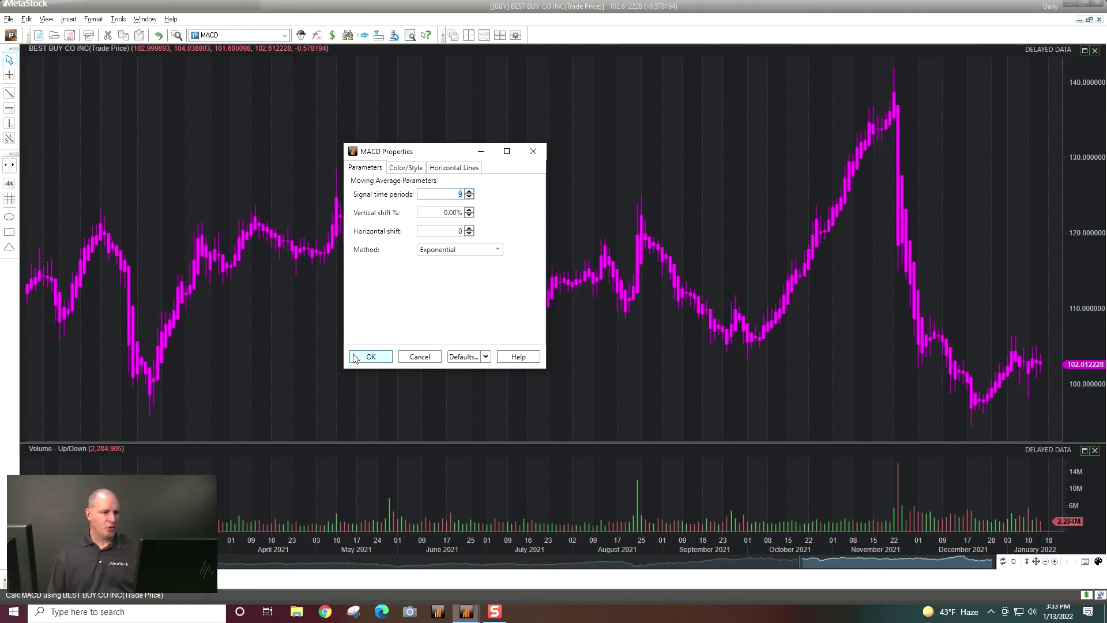
Accept the MACD settings so its pane appears between the price and volume panes
{"action": "left_click", "coordinate": [370, 357]}
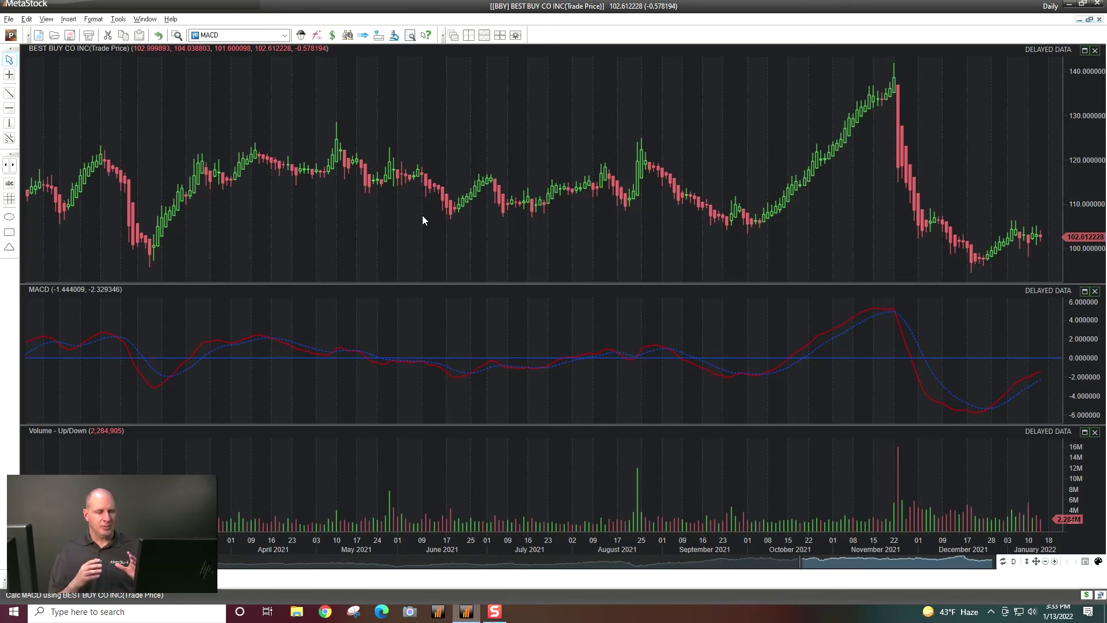
{"action": "left_click", "coordinate": [284, 37]}
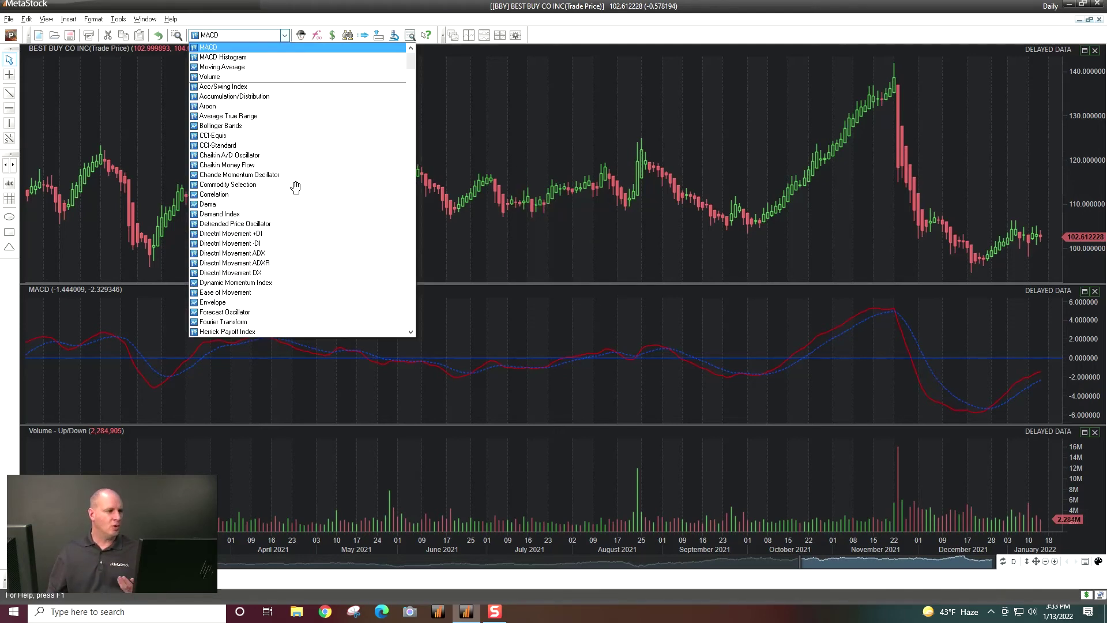
Overlay a Moving Average on the price plot with a blue, thicker line
{"action": "left_click", "coordinate": [232, 68]}
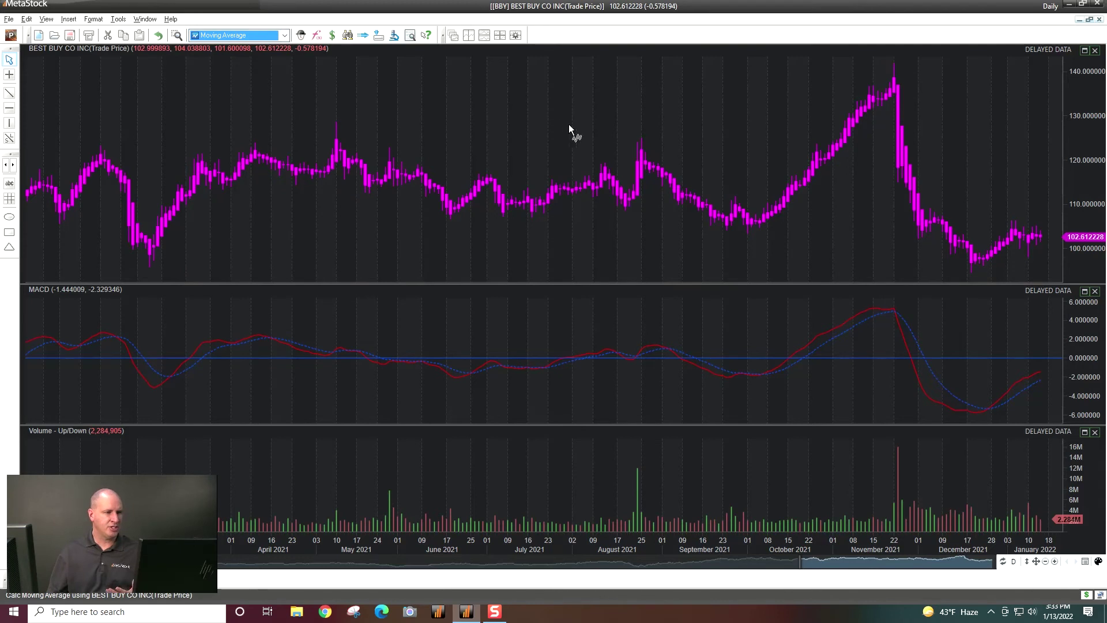
{"action": "left_click", "coordinate": [587, 126]}
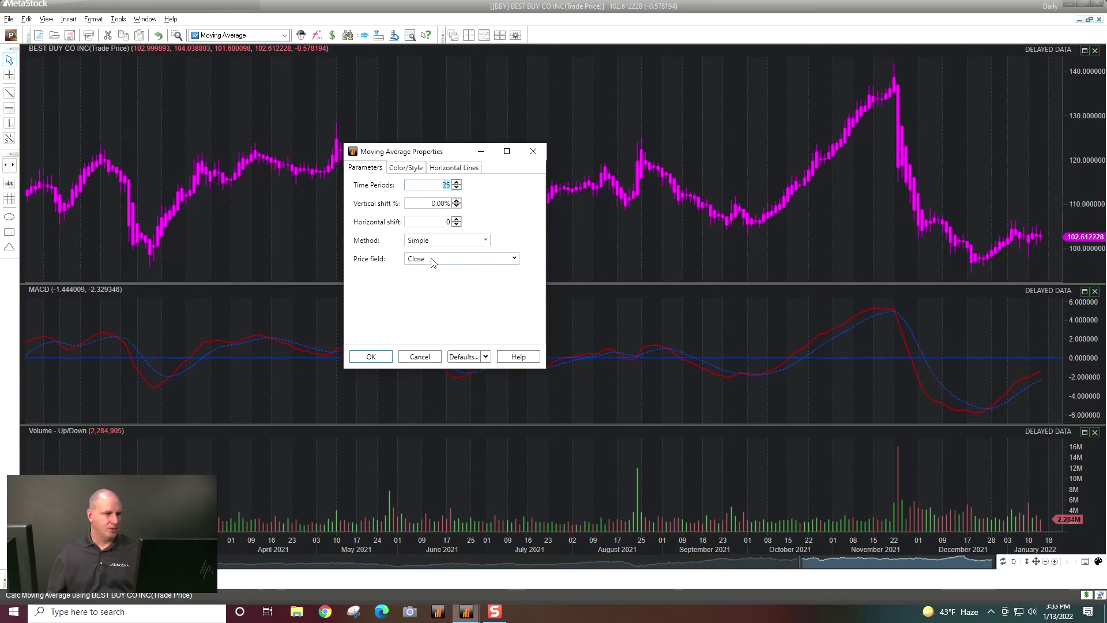
{"action": "left_click", "coordinate": [409, 170]}
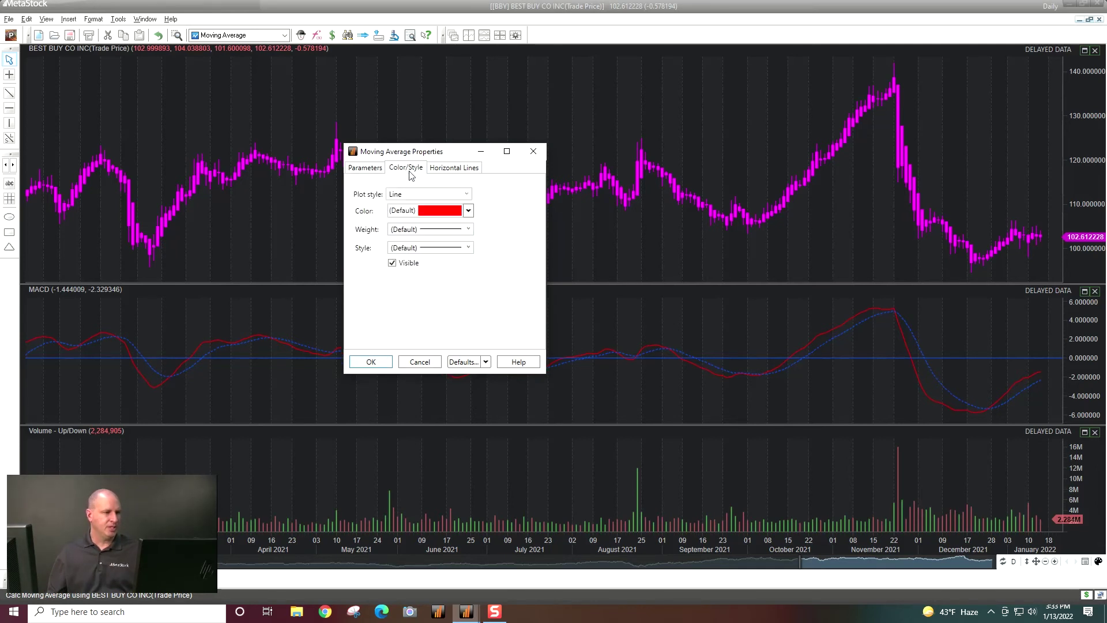
{"action": "left_click", "coordinate": [469, 212]}
{"action": "left_click", "coordinate": [464, 283]}
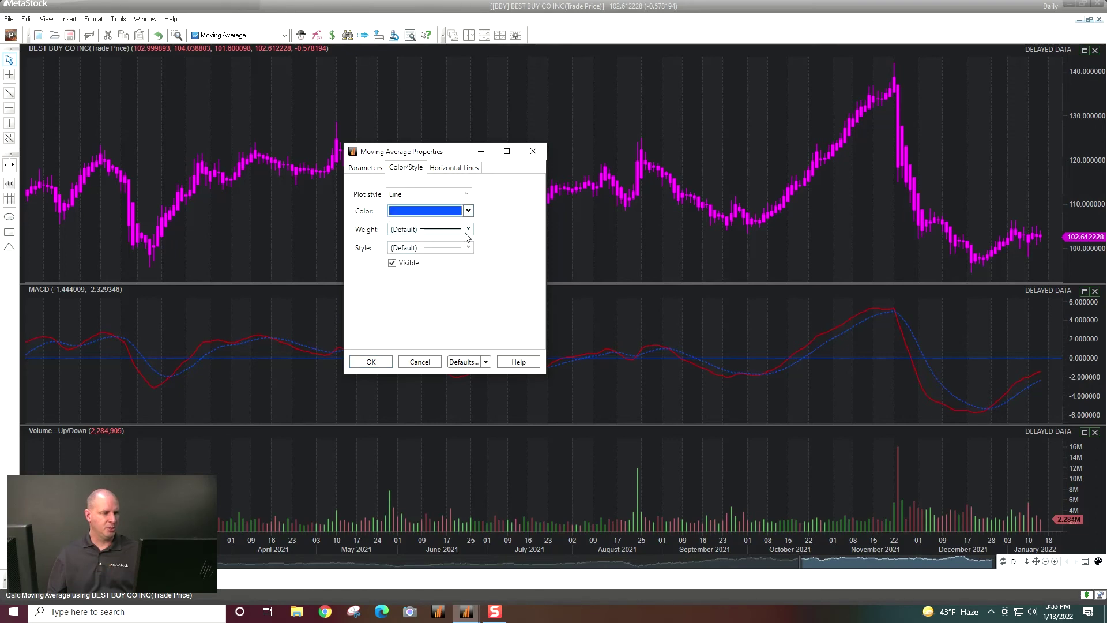
{"action": "left_click", "coordinate": [468, 229]}
{"action": "left_click", "coordinate": [450, 275]}
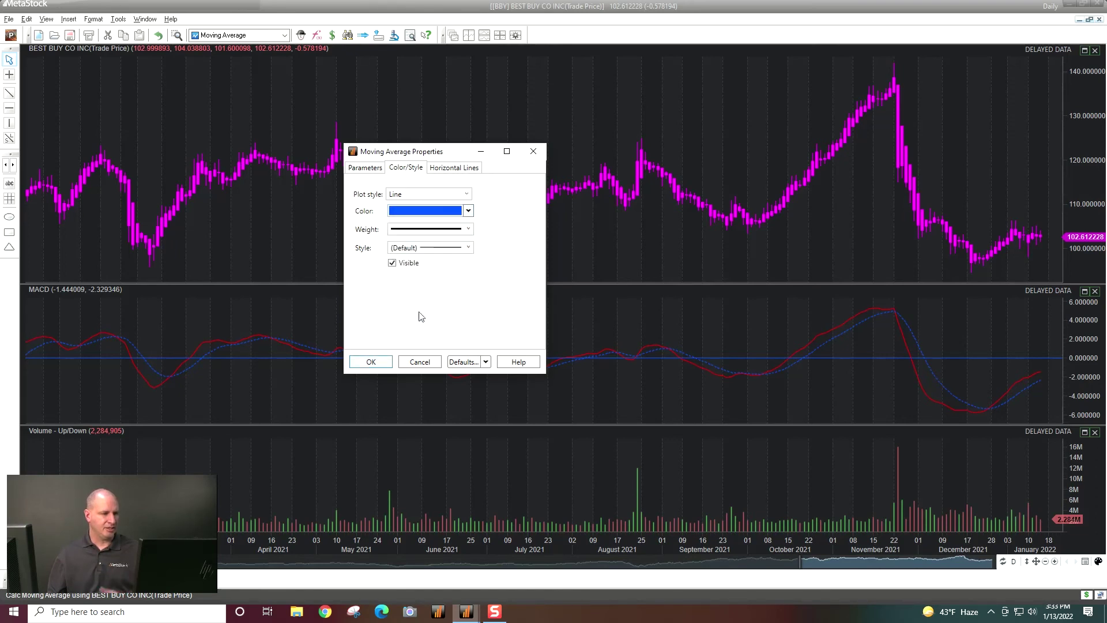
{"action": "left_click", "coordinate": [371, 362]}
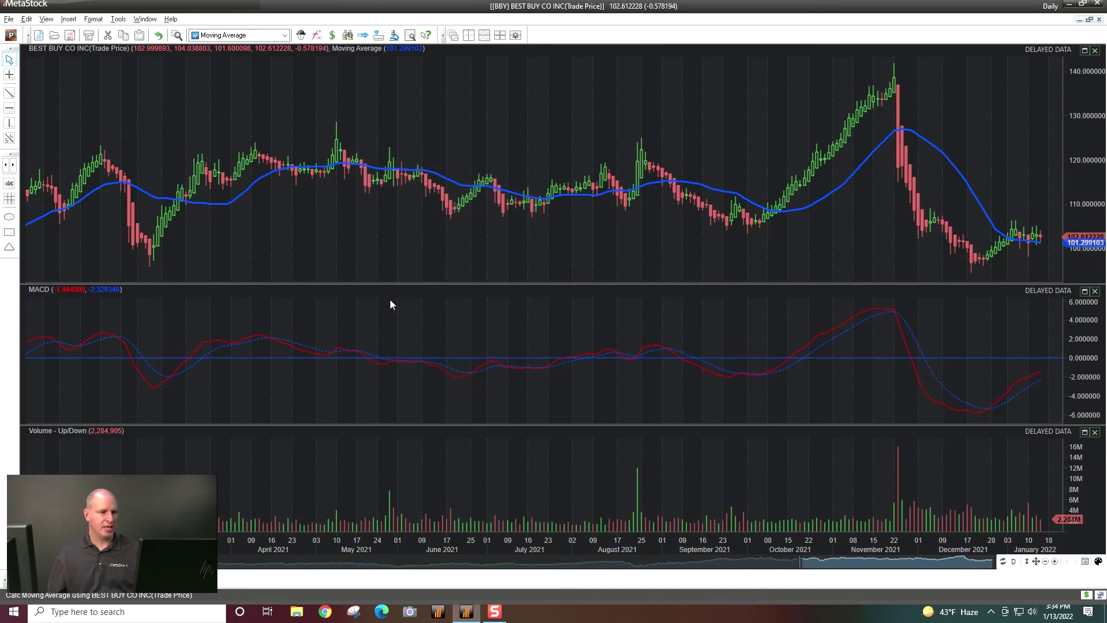
Change the chart theme from Dark Mode to the light Chrome theme
{"action": "mouse_move", "coordinate": [928, 212]}
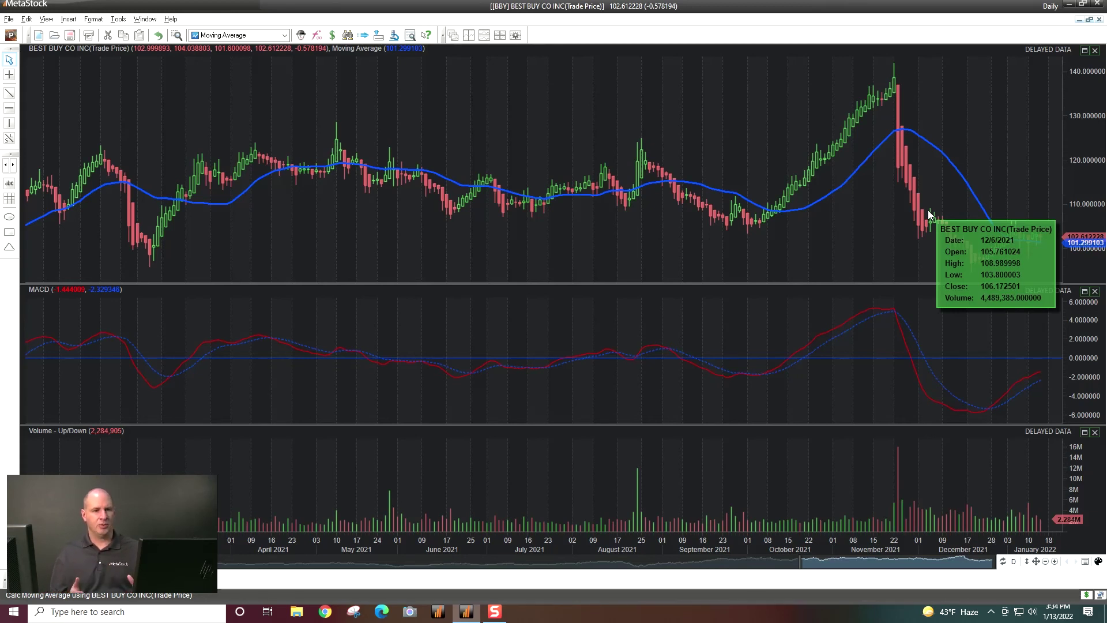
{"action": "left_click", "coordinate": [1099, 562]}
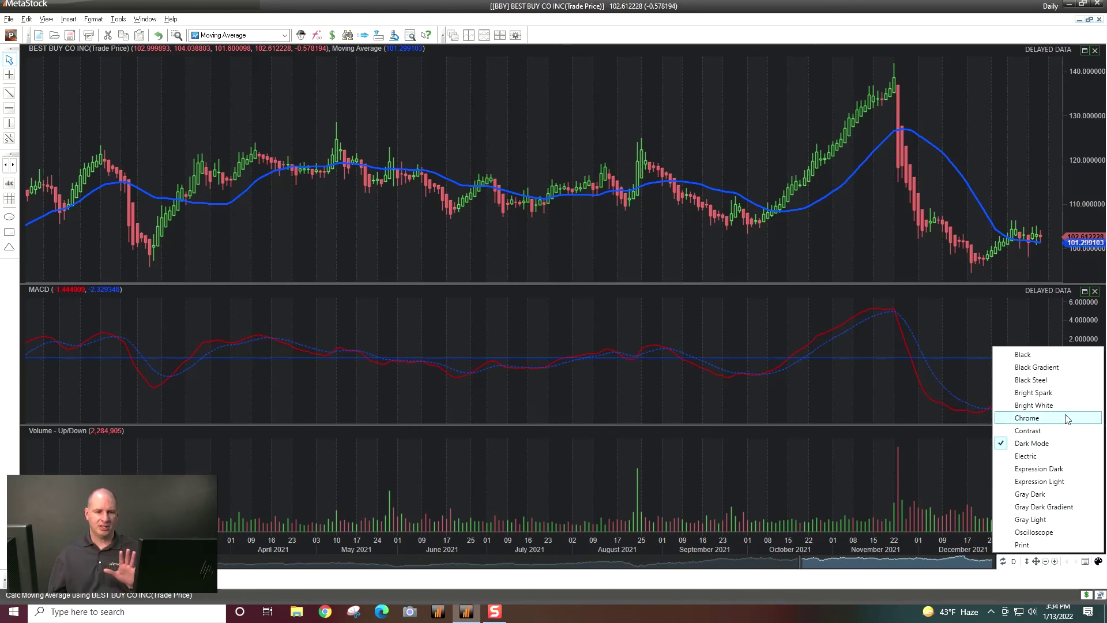
{"action": "left_click", "coordinate": [1035, 405]}
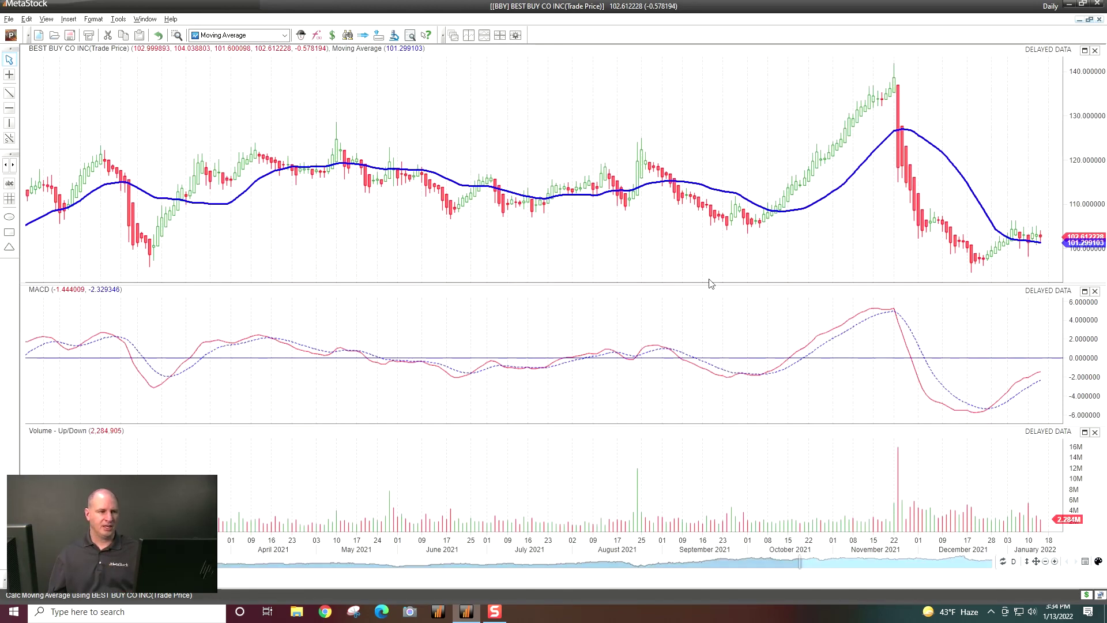